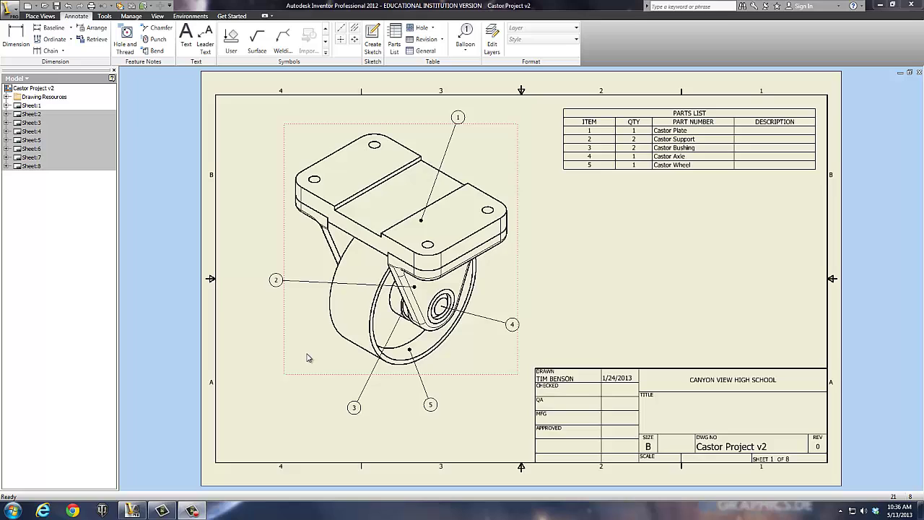
# Attach balloon 5's leader to the wheel's right outer edge and move balloons 5 and 4 to the right and lower right of the wheel.
pyautogui.click(432, 407)
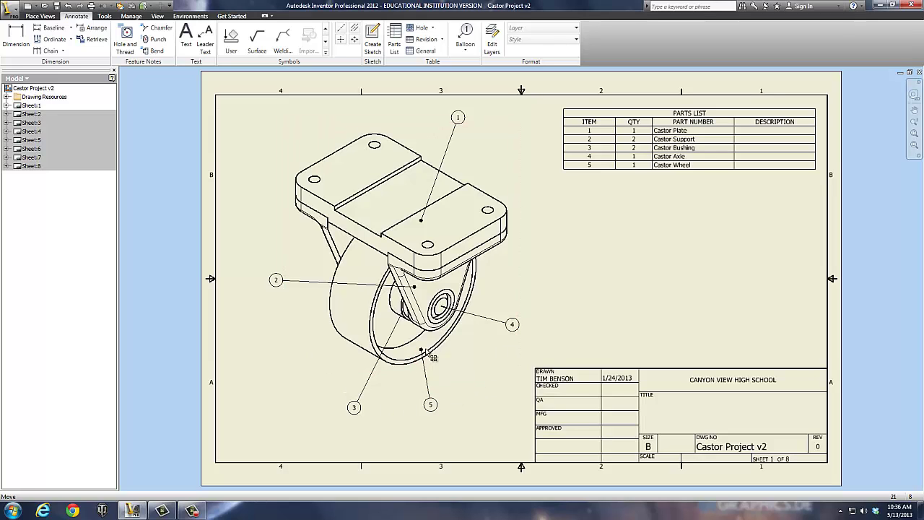
pyautogui.moveTo(411, 352); pyautogui.dragTo(440, 336)
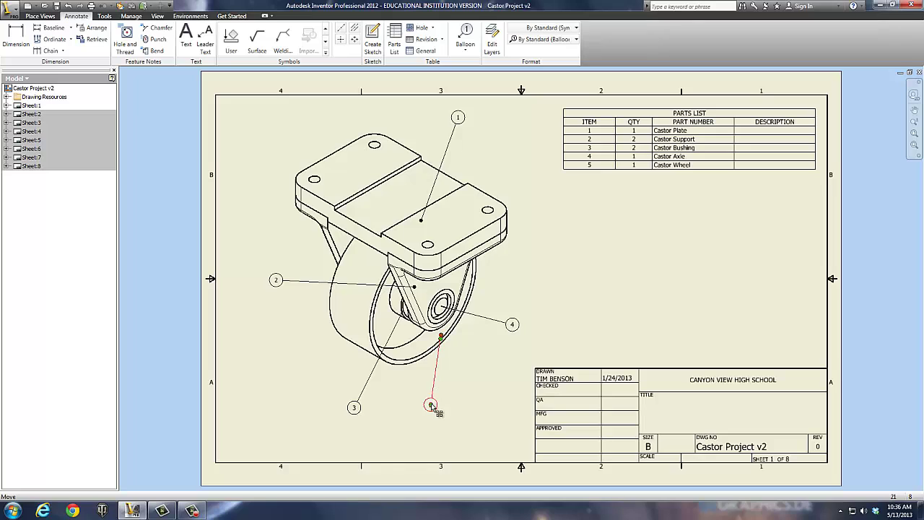
pyautogui.moveTo(431, 404); pyautogui.dragTo(484, 378)
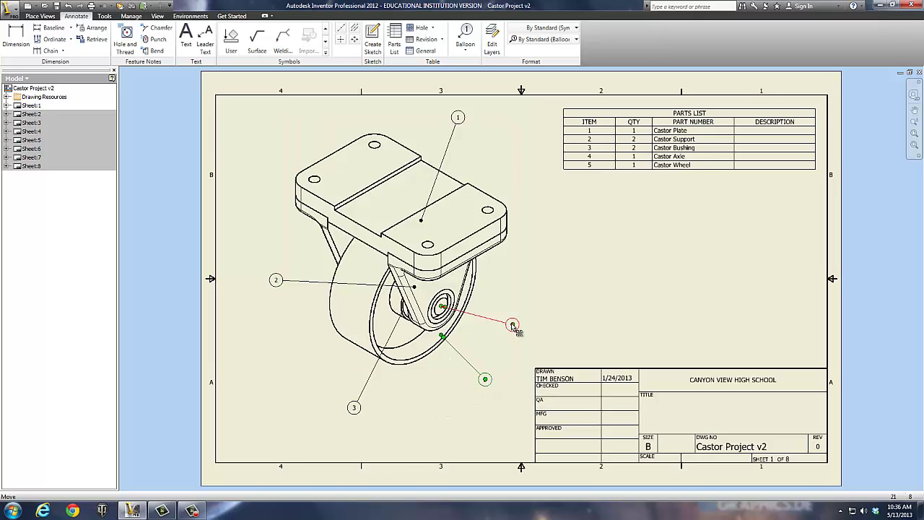
pyautogui.moveTo(512, 324); pyautogui.dragTo(398, 415)
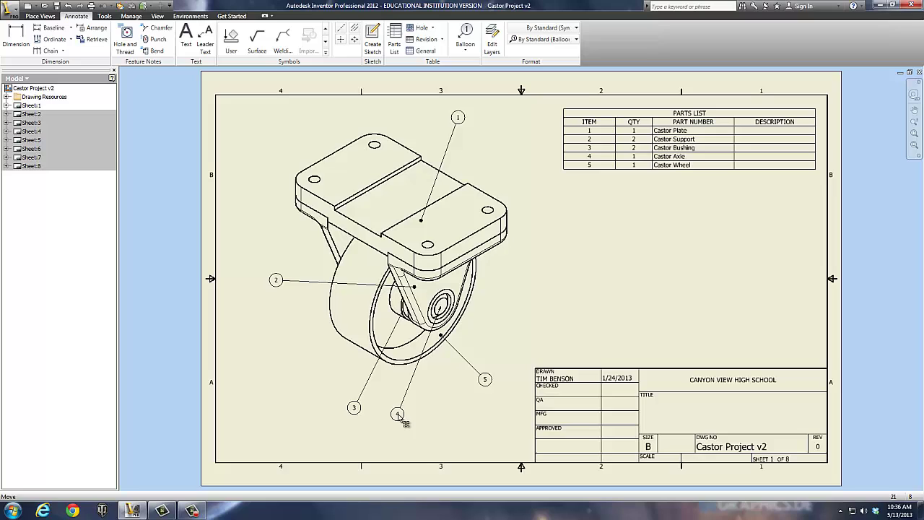
pyautogui.moveTo(442, 338); pyautogui.dragTo(466, 296)
pyautogui.moveTo(485, 381); pyautogui.dragTo(532, 317)
pyautogui.moveTo(399, 417); pyautogui.dragTo(487, 367)
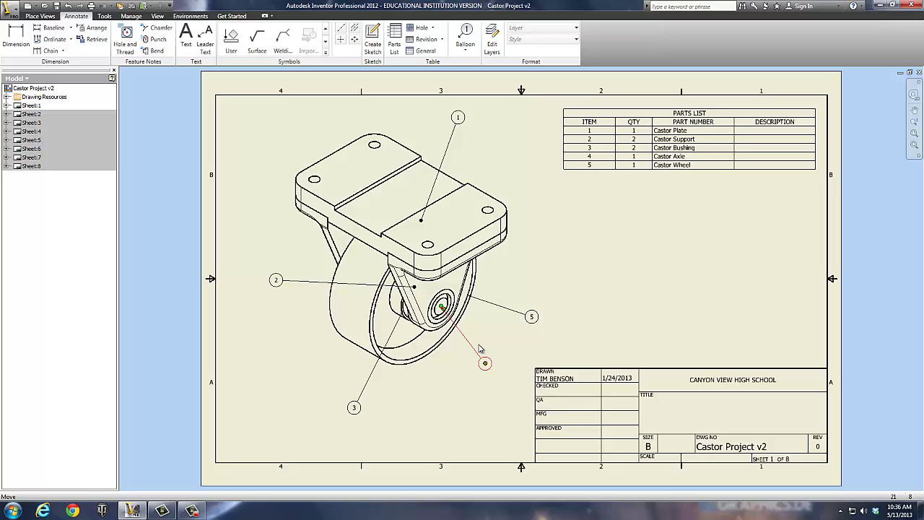
pyautogui.click(617, 309)
# Try balloon 2's leader on the support's edge, return it to the support's face, and readjust balloon 5's leader on the wheel's outer edge.
pyautogui.moveTo(417, 290); pyautogui.dragTo(402, 288)
pyautogui.click(310, 321)
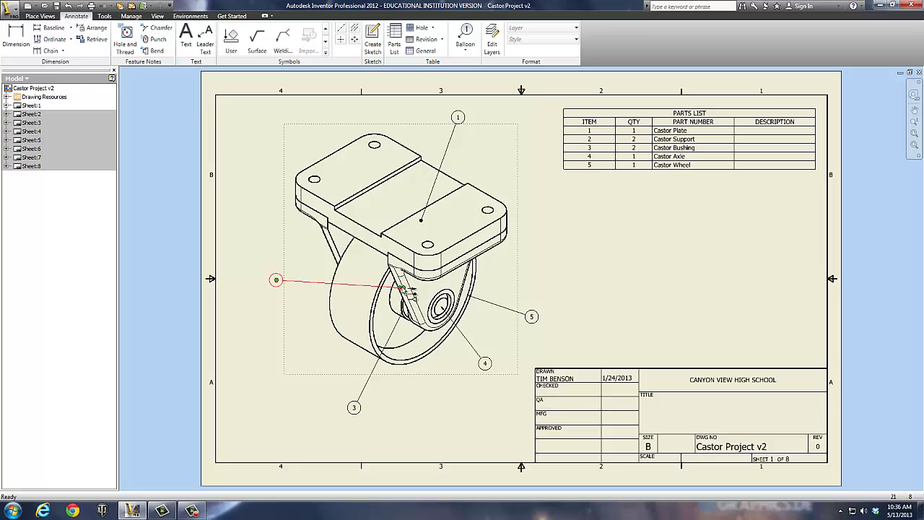
pyautogui.moveTo(403, 288); pyautogui.dragTo(427, 290)
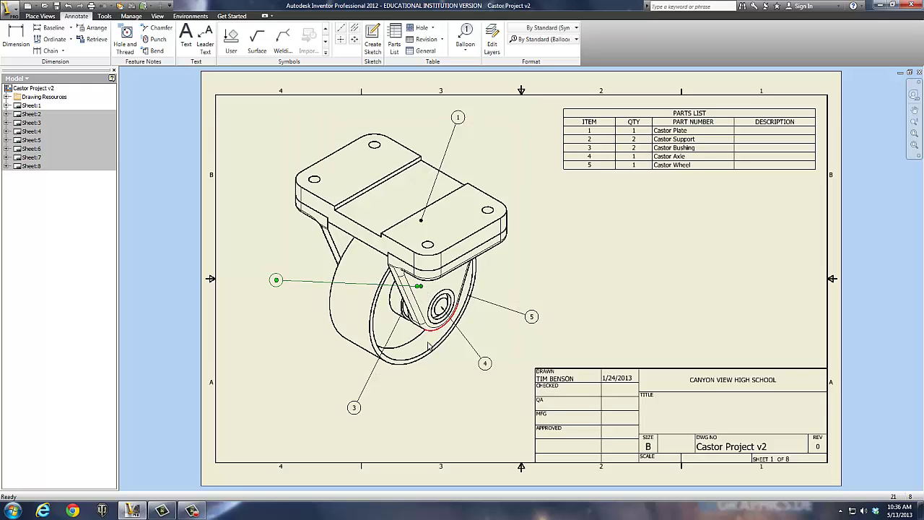
pyautogui.click(427, 396)
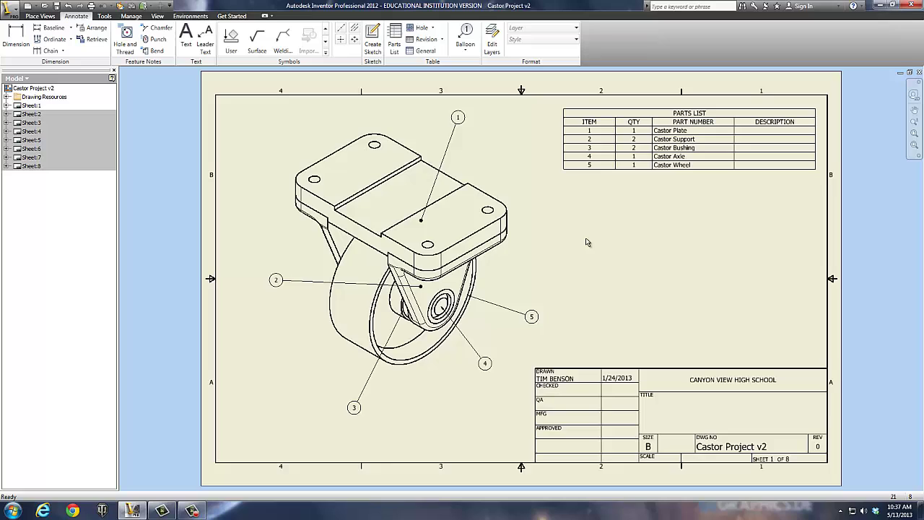
pyautogui.click(472, 299)
pyautogui.moveTo(474, 306); pyautogui.dragTo(468, 297)
# Activate Sheet:2 and move the exploded castor view slightly down and to the left on the sheet.
pyautogui.doubleClick(31, 114)
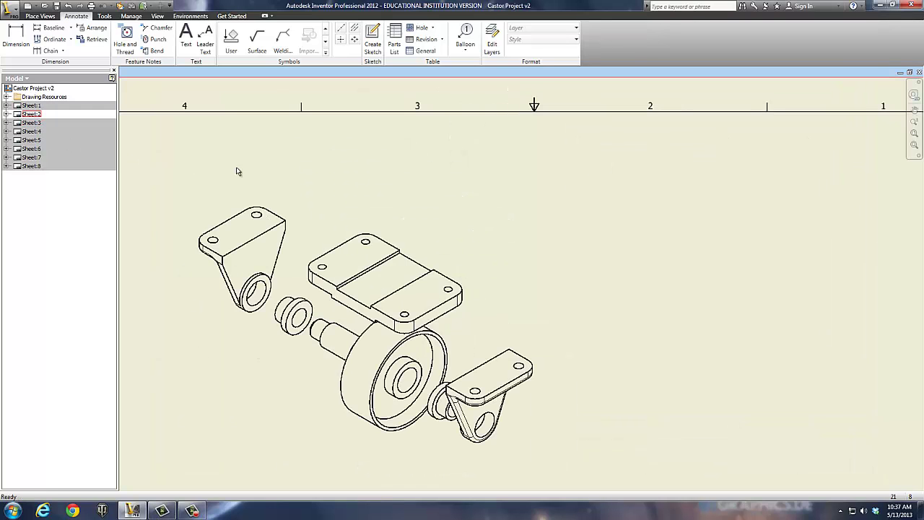
pyautogui.scroll(-3, 342, 180)
pyautogui.scroll(4, 381, 189)
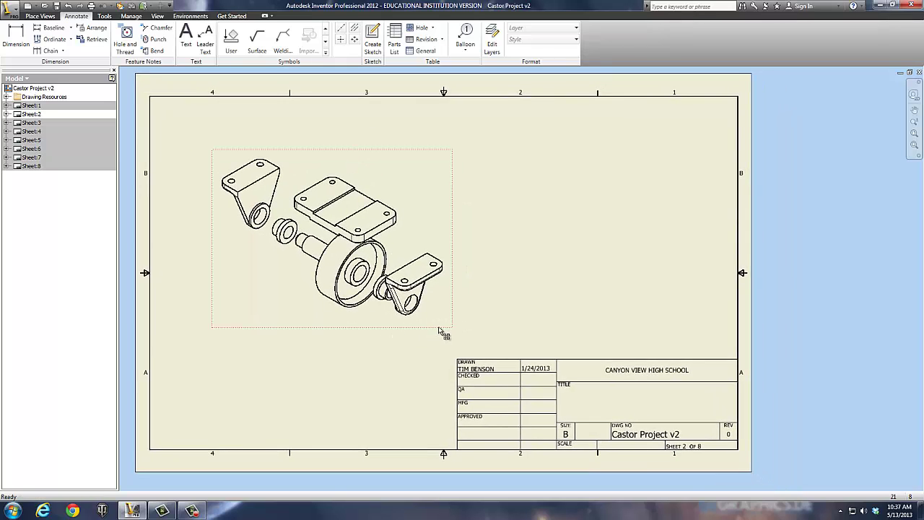
pyautogui.moveTo(424, 345); pyautogui.dragTo(418, 362)
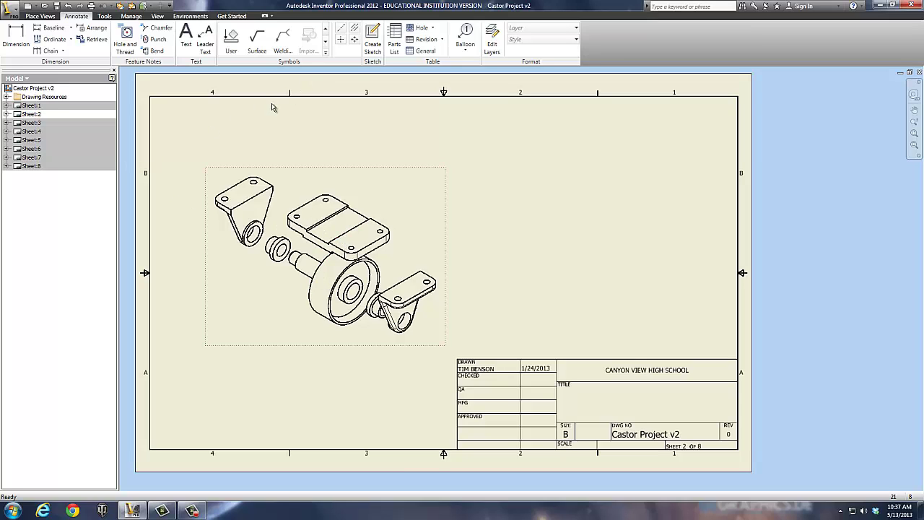
# Start Auto Balloon on the exploded view and select the plate, supports, bushings, axle and wheel for ballooning.
pyautogui.click(466, 53)
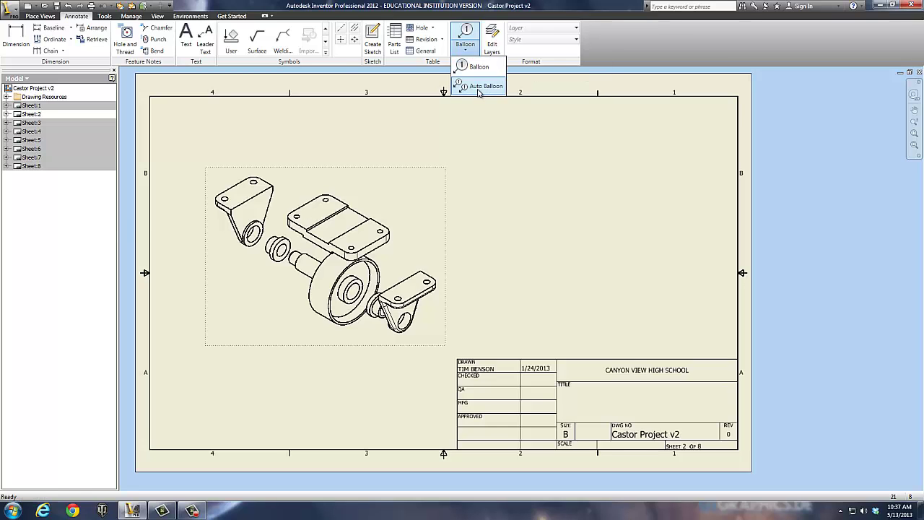
pyautogui.click(478, 87)
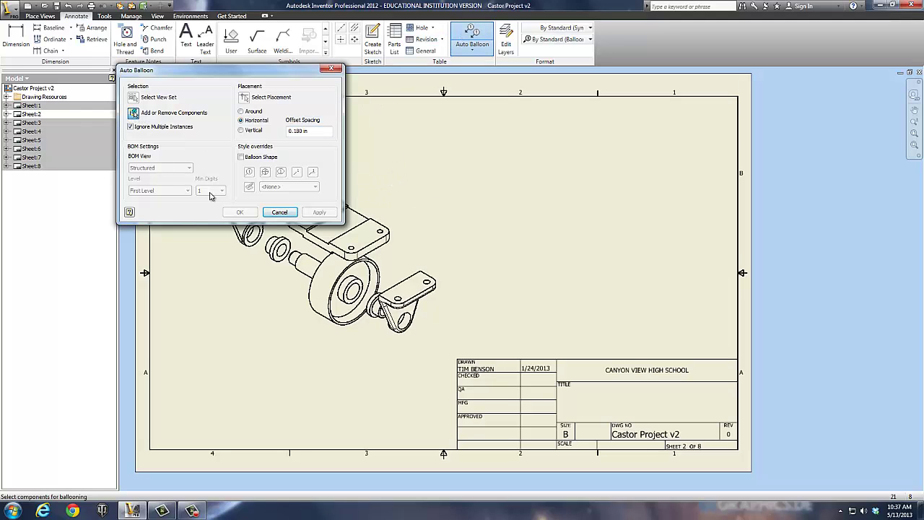
pyautogui.moveTo(236, 74); pyautogui.dragTo(122, 48)
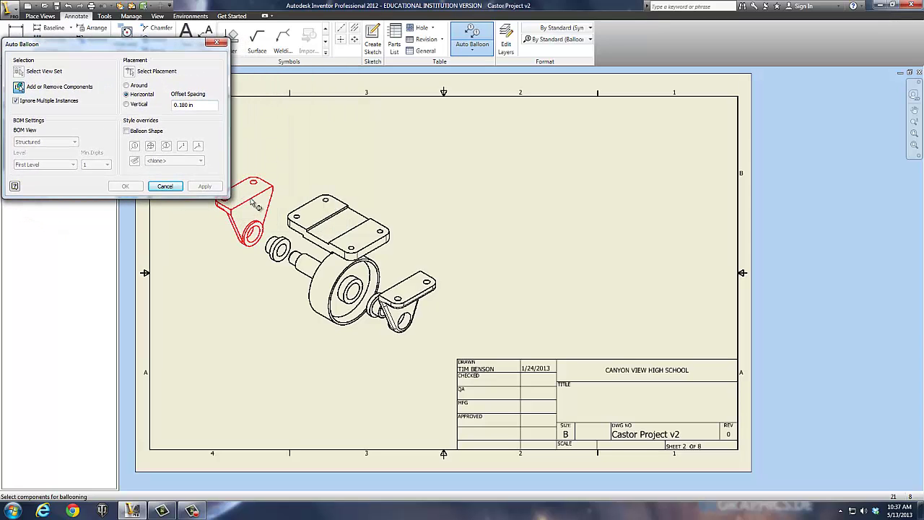
pyautogui.click(256, 206)
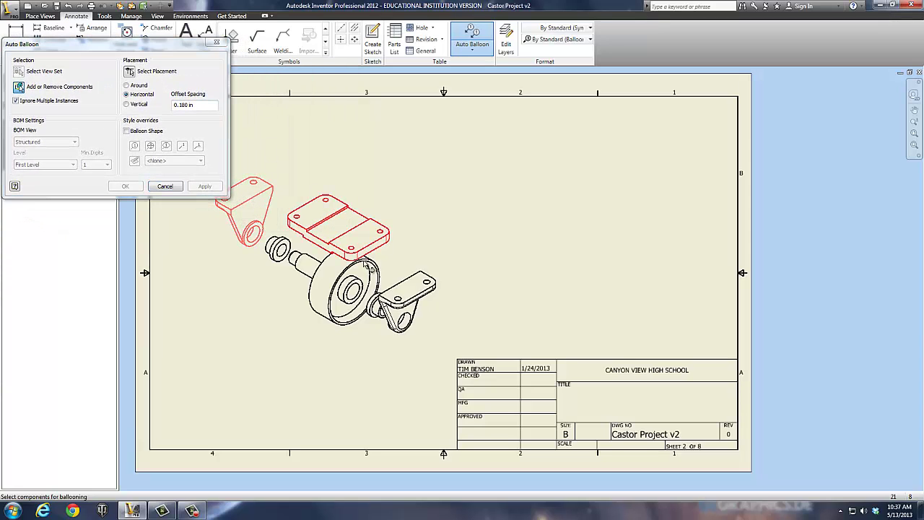
pyautogui.click(281, 249)
pyautogui.click(307, 260)
pyautogui.click(312, 241)
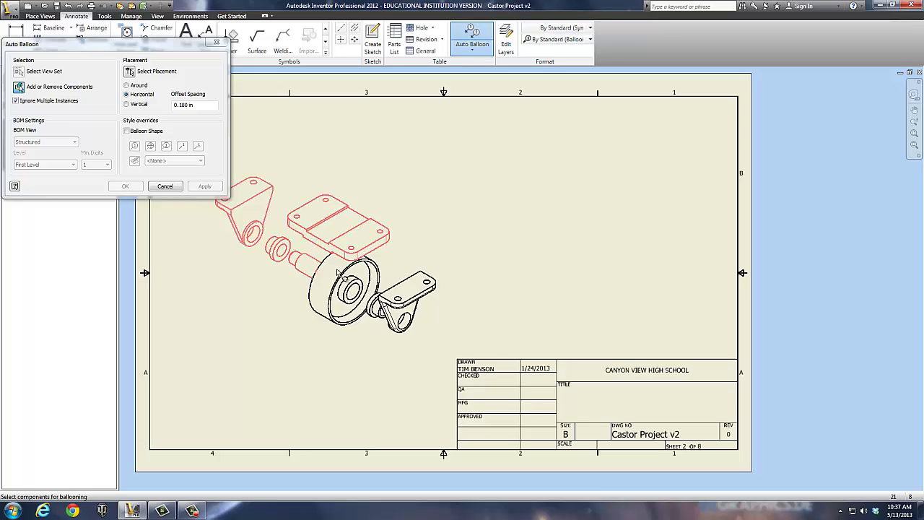
pyautogui.click(340, 280)
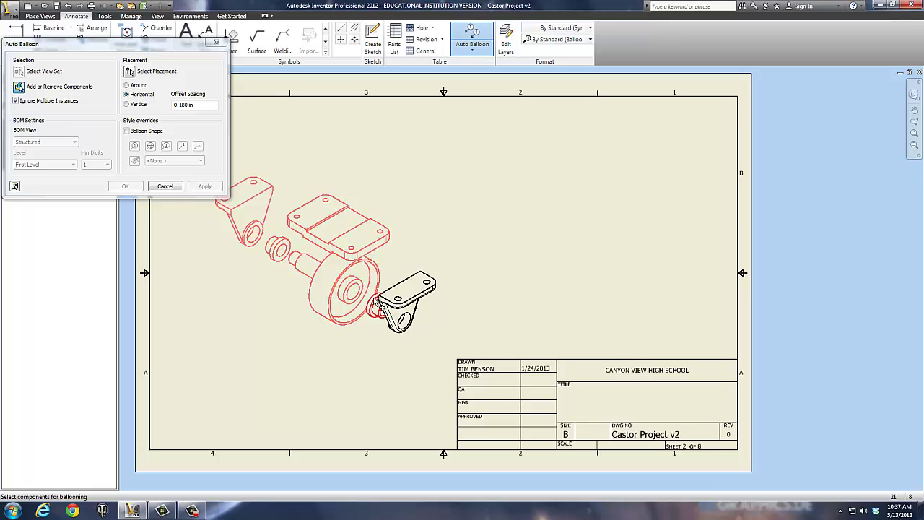
pyautogui.click(409, 307)
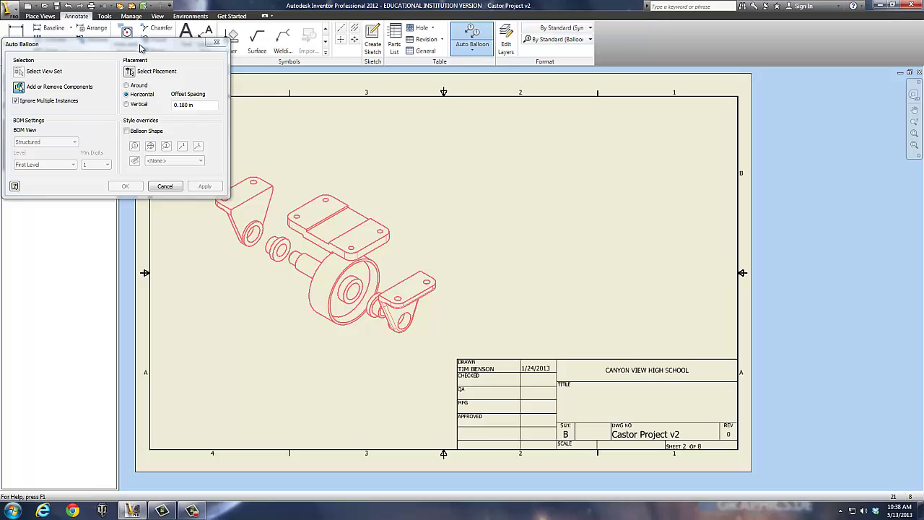
# Preview the Horizontal and Vertical balloon placements, and set the placement to Around.
pyautogui.moveTo(141, 47); pyautogui.dragTo(173, 55)
pyautogui.click(161, 77)
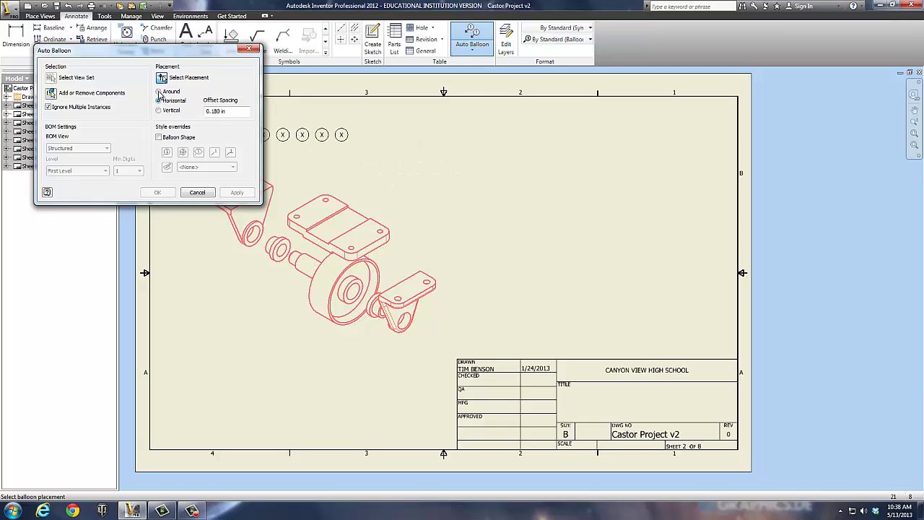
pyautogui.click(159, 110)
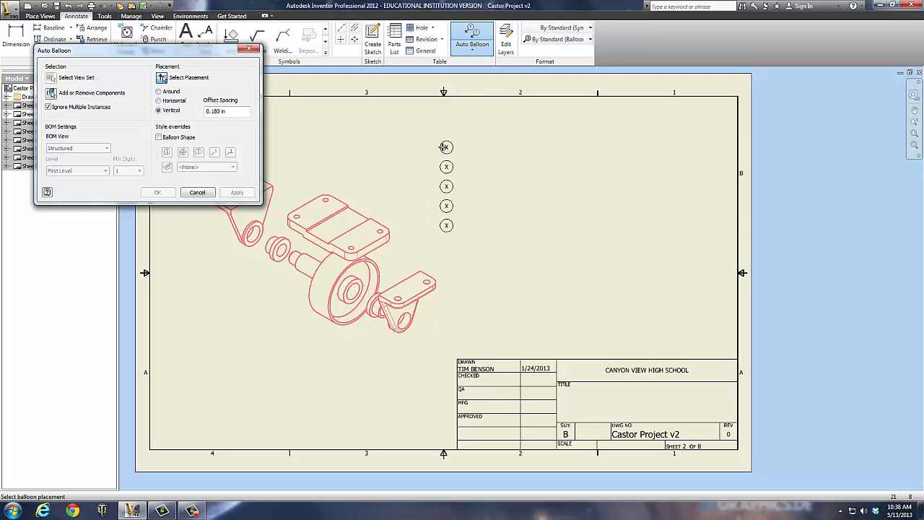
pyautogui.click(159, 92)
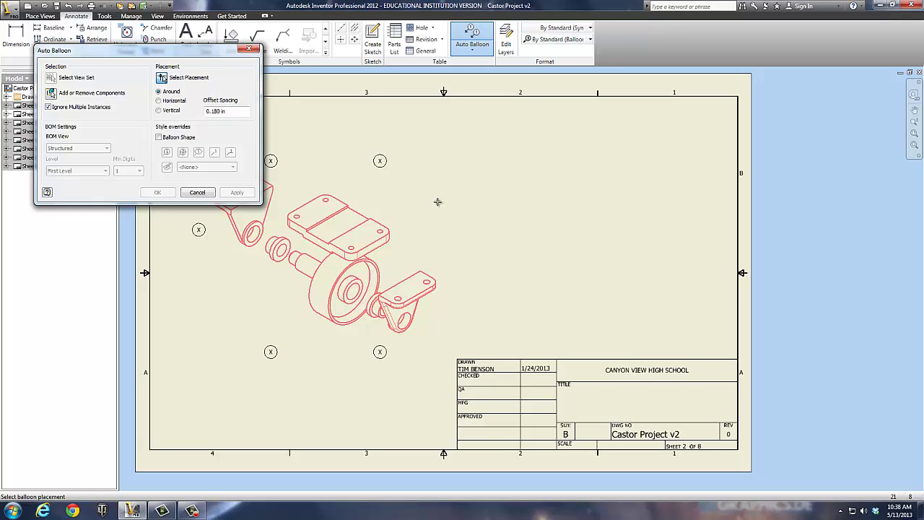
# Override the balloon shape with the plain single-entry circle and place the balloons around the exploded view.
pyautogui.click(158, 137)
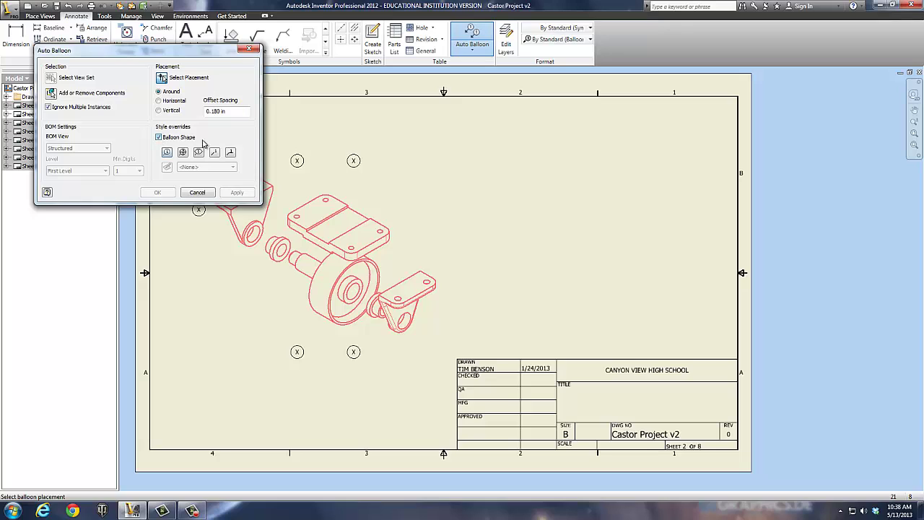
pyautogui.click(182, 153)
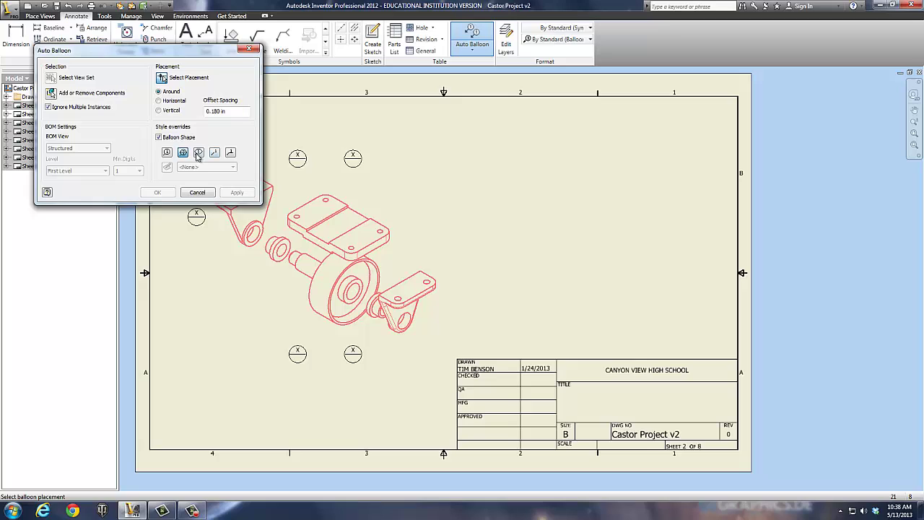
pyautogui.click(168, 153)
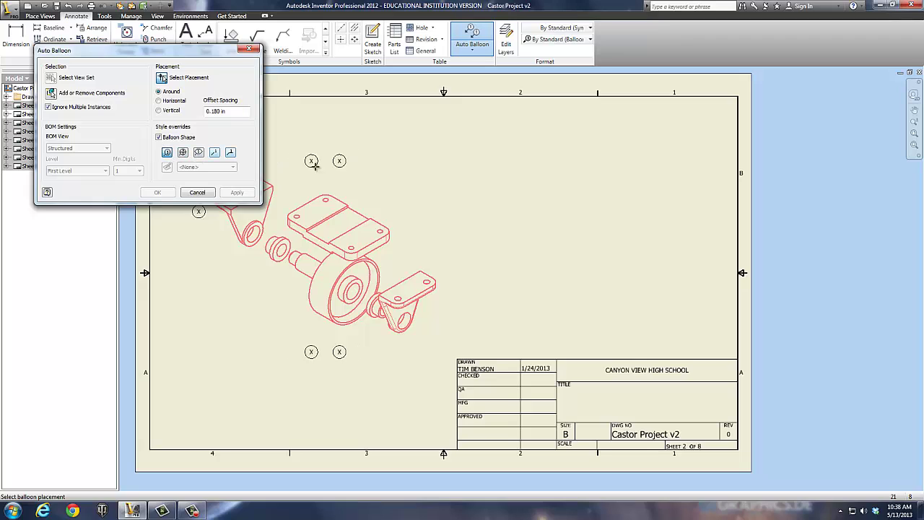
pyautogui.click(462, 209)
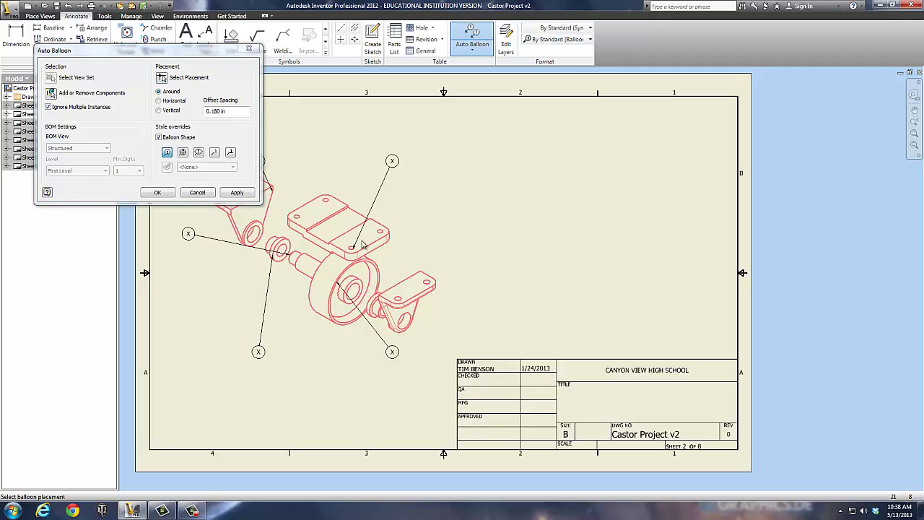
pyautogui.click(237, 192)
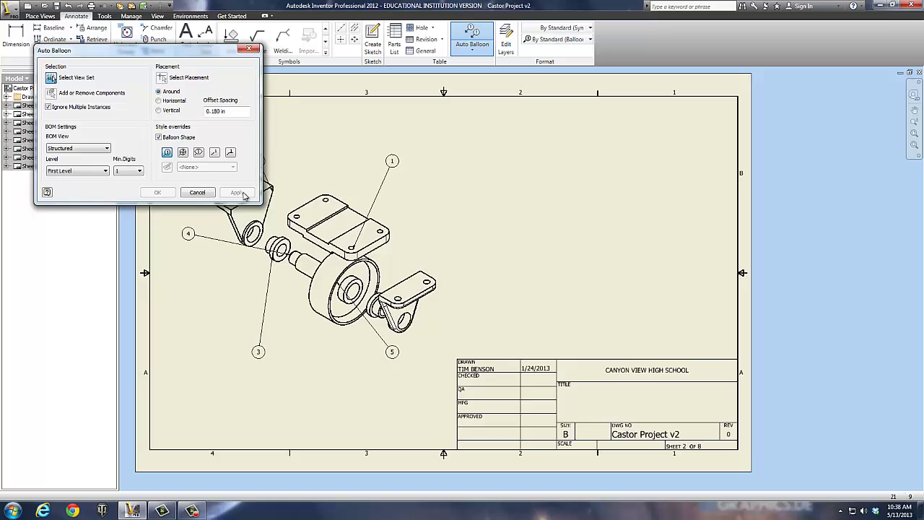
pyautogui.click(250, 50)
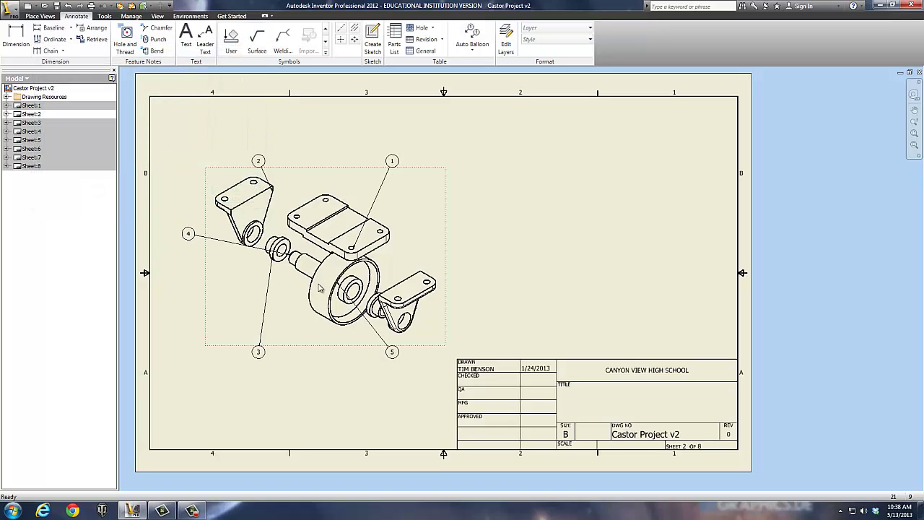
# Put balloon 1's leader on the plate's top face, move balloon 2 above and right of the left support, and attach its leader to the support's face.
pyautogui.click(364, 226)
pyautogui.moveTo(353, 249); pyautogui.dragTo(336, 223)
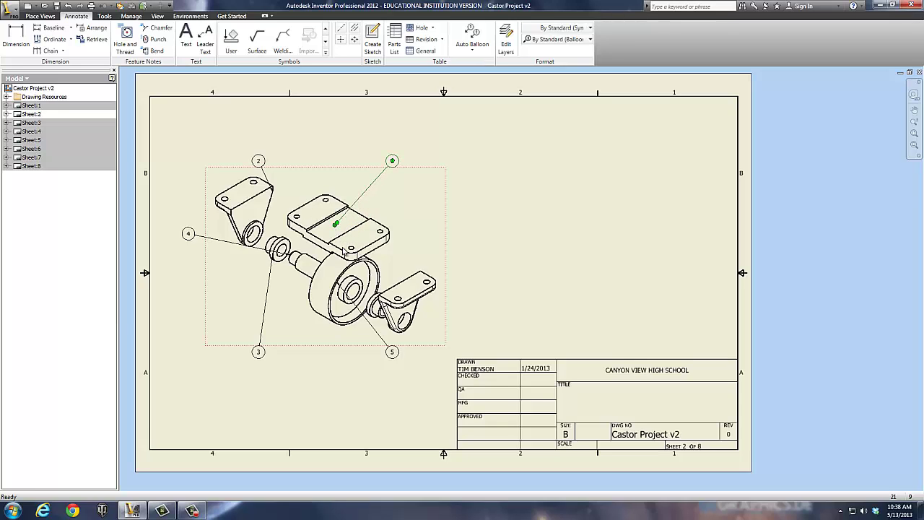
pyautogui.click(281, 161)
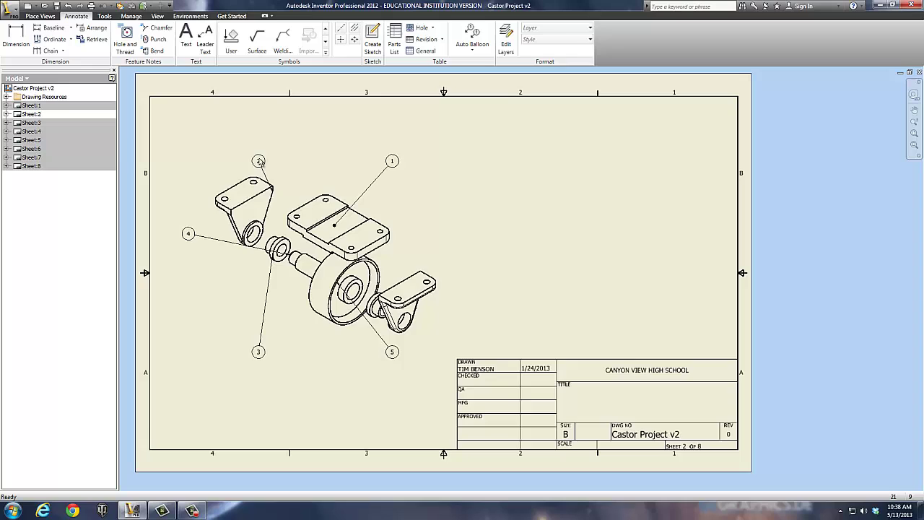
pyautogui.click(259, 162)
pyautogui.moveTo(260, 162); pyautogui.dragTo(312, 151)
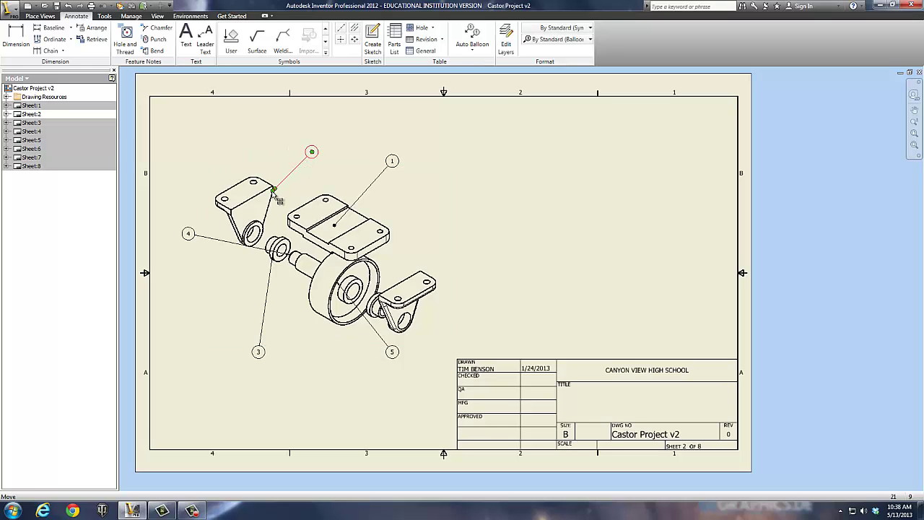
pyautogui.moveTo(275, 189); pyautogui.dragTo(253, 207)
# Move balloon 4 below the axle and balloon 3 to the lower left of the bushing, and attach balloon 4's leader to the axle's lower edge.
pyautogui.moveTo(188, 234); pyautogui.dragTo(193, 238)
pyautogui.click(278, 307)
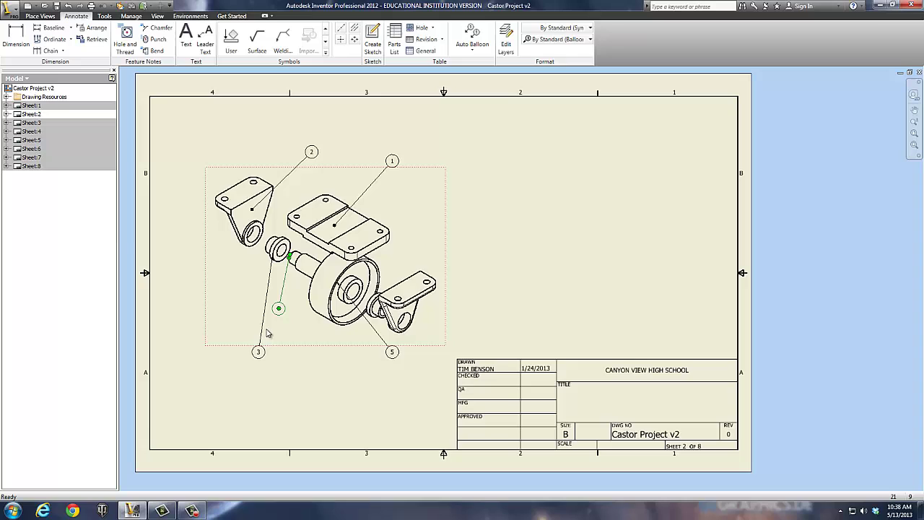
pyautogui.moveTo(258, 353); pyautogui.dragTo(219, 287)
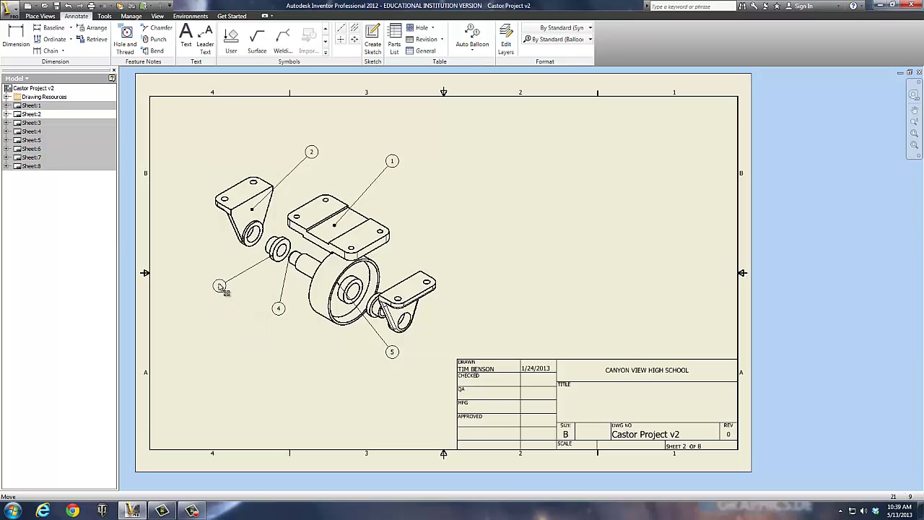
pyautogui.moveTo(290, 260); pyautogui.dragTo(306, 268)
pyautogui.click(295, 373)
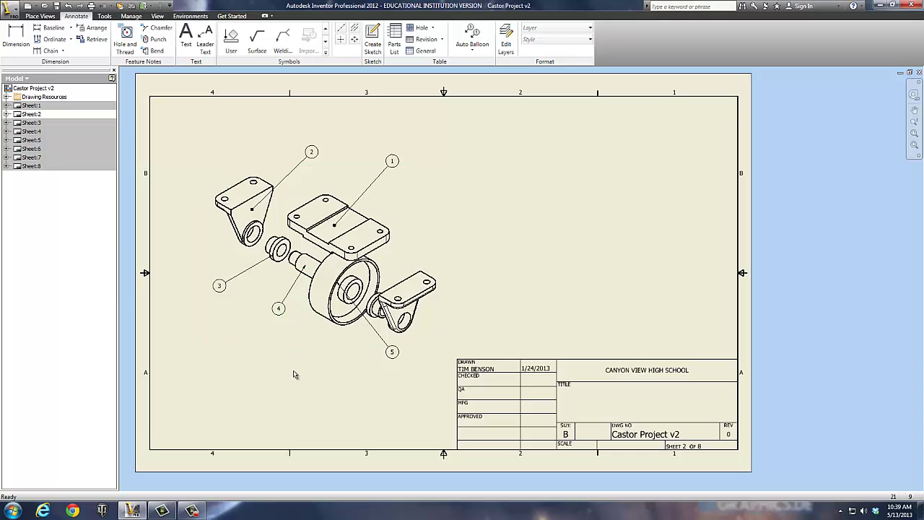
pyautogui.click(299, 273)
pyautogui.moveTo(309, 272); pyautogui.dragTo(302, 275)
pyautogui.click(297, 349)
# Put balloon 5's leader on the wheel's inner face with its balloon below the wheel, and move balloon 4 farther down and left.
pyautogui.moveTo(345, 290); pyautogui.dragTo(336, 305)
pyautogui.click(366, 384)
pyautogui.moveTo(393, 353); pyautogui.dragTo(349, 367)
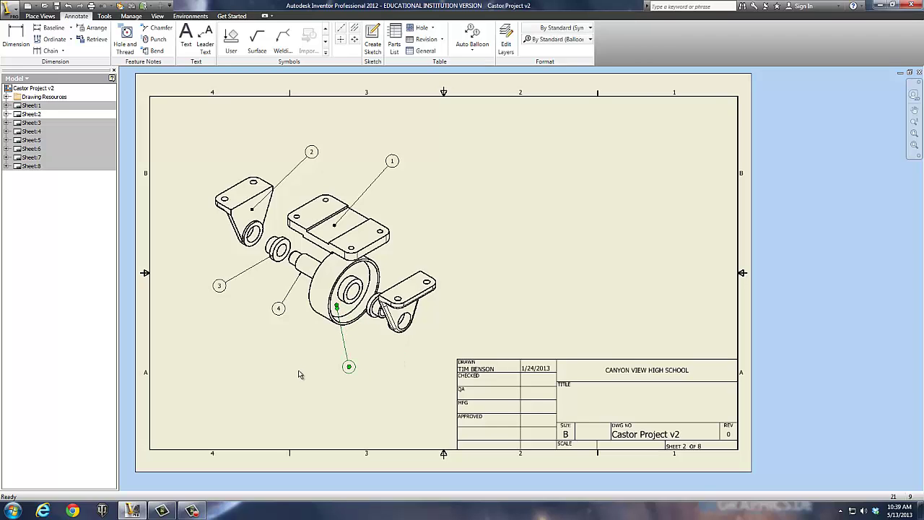
pyautogui.moveTo(279, 318); pyautogui.dragTo(265, 344)
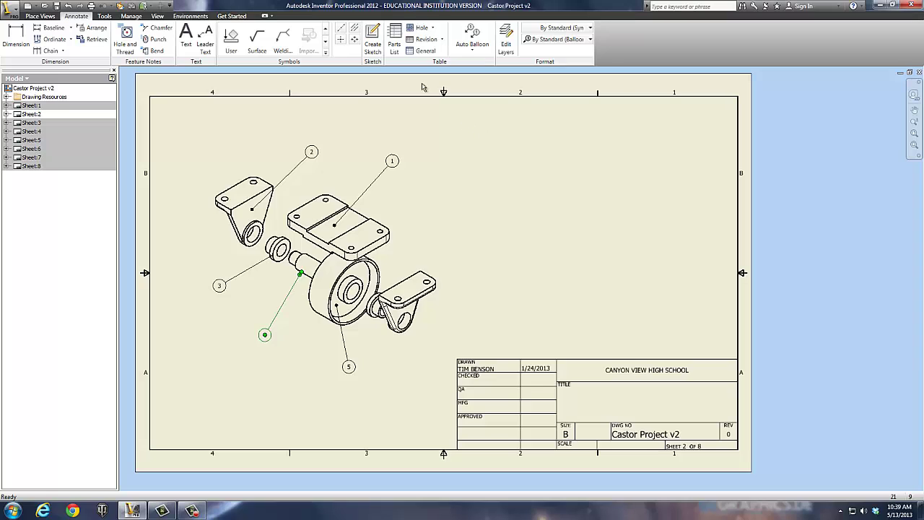
# Create a parts list from the exploded view without automatic wrap and place it in the sheet border's upper-right corner.
pyautogui.click(394, 41)
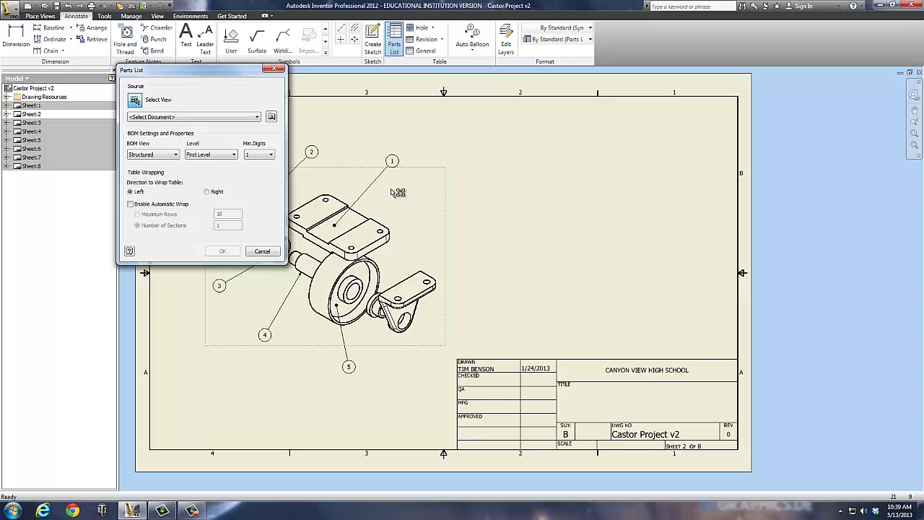
pyautogui.click(428, 171)
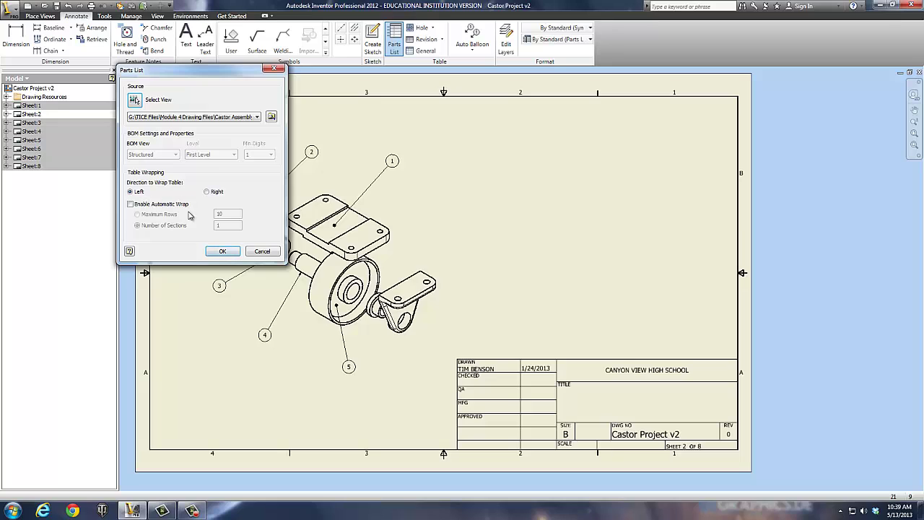
pyautogui.click(130, 204)
pyautogui.click(130, 204)
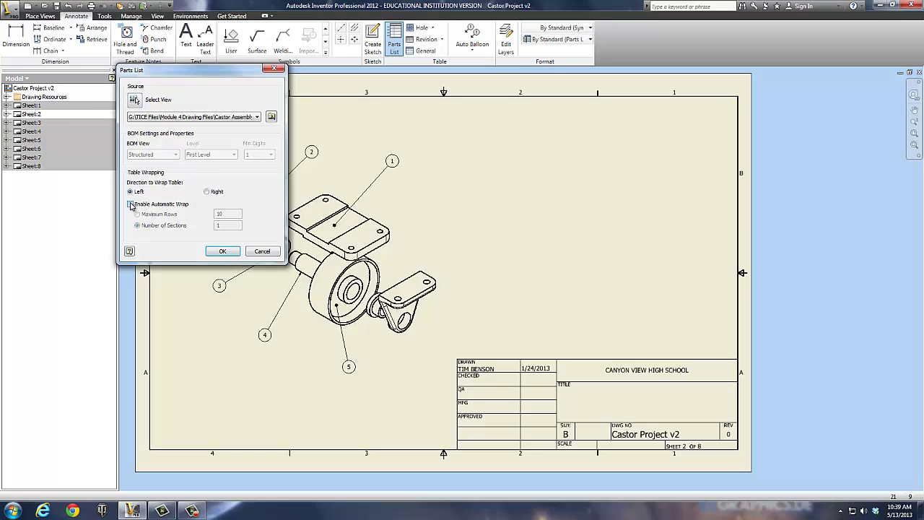
pyautogui.click(225, 251)
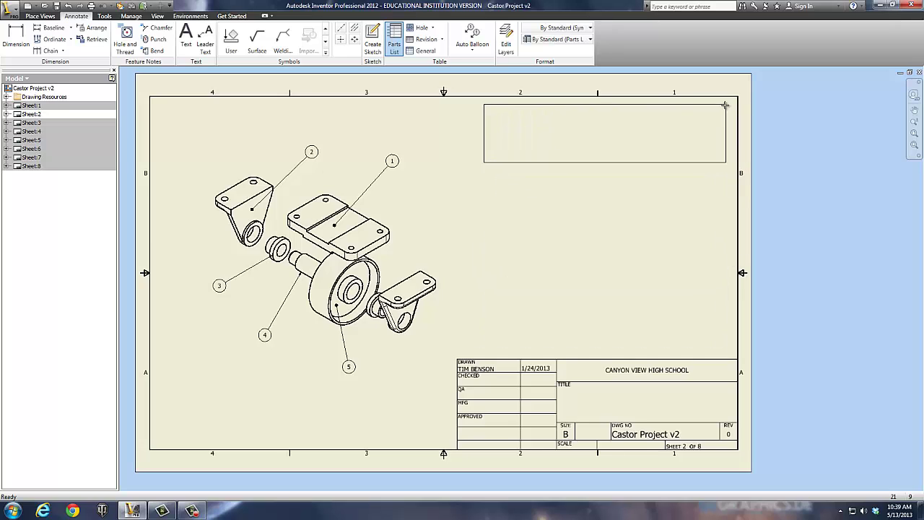
pyautogui.click(732, 102)
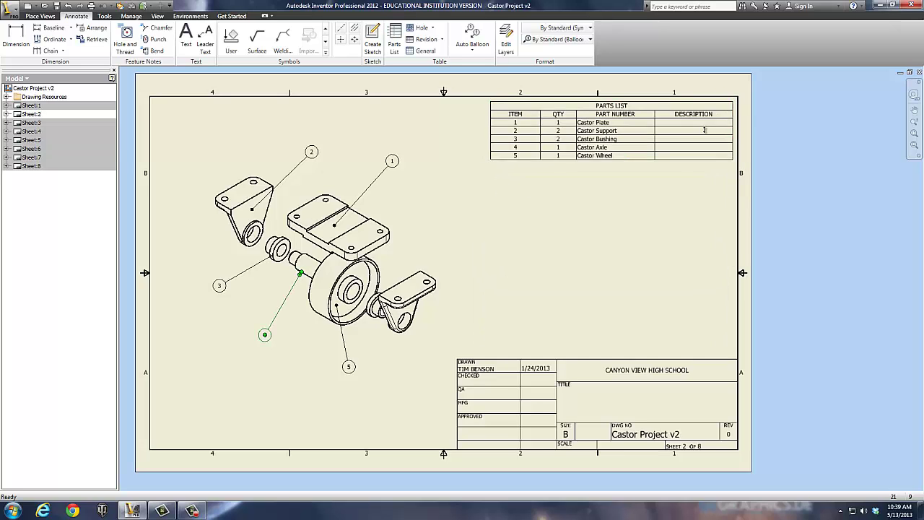